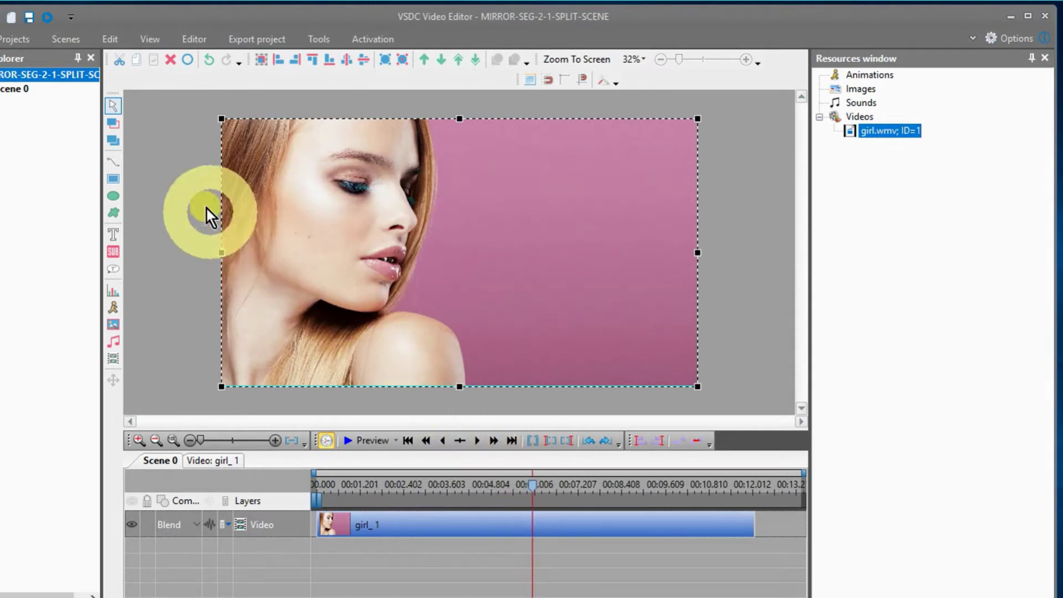
Split girl.wmv at the playhead into girl_1 and girl_2, then select girl_1
left_click(205, 44)
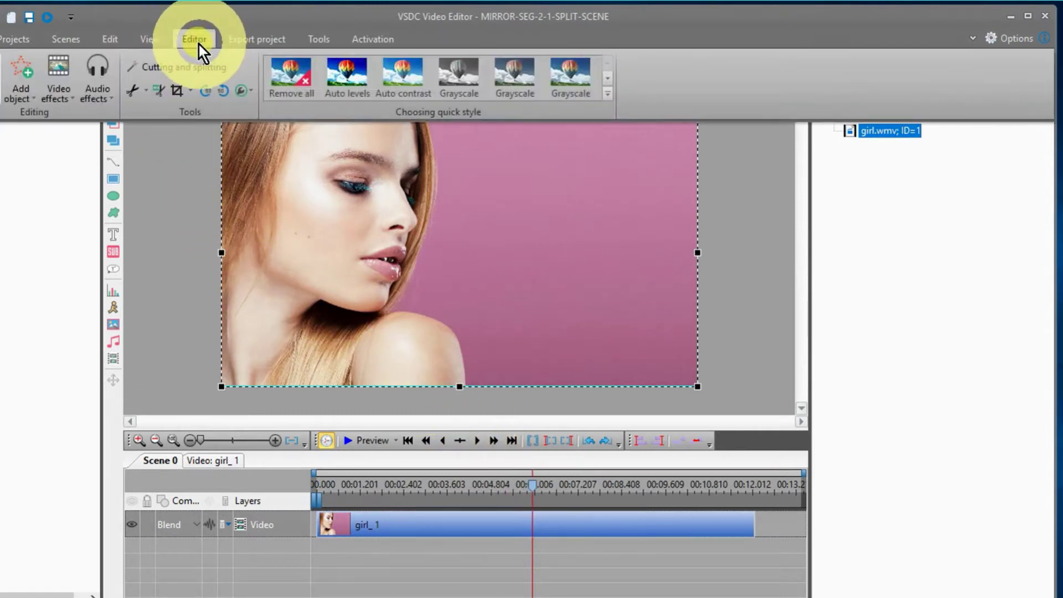
left_click(155, 87)
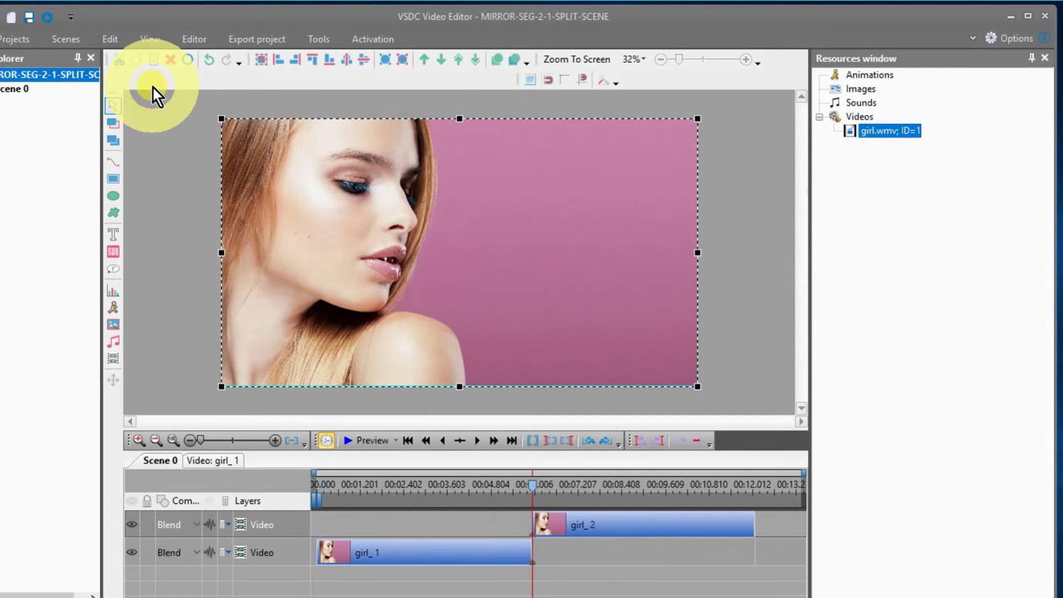
left_click(610, 579)
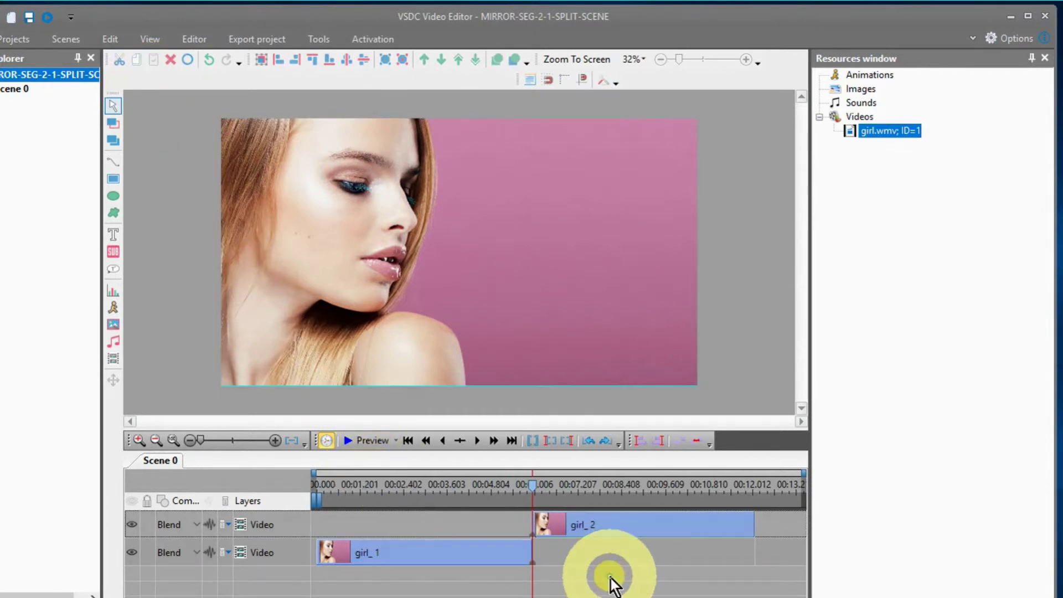
left_click(475, 551)
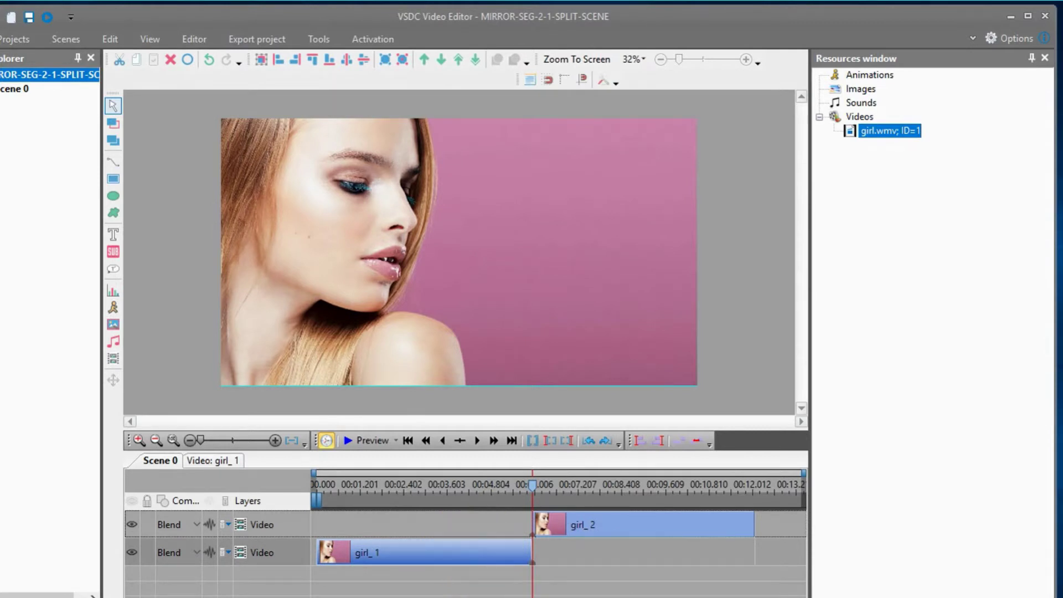
left_click(498, 554)
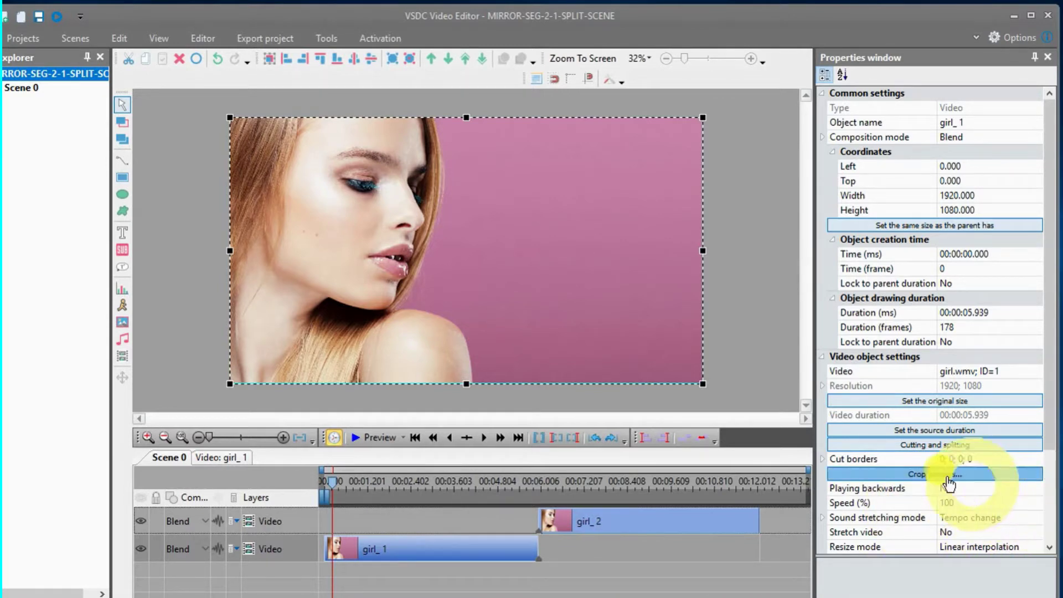
Set girl_1's Speed (%) to 200, shortening it to 00:00:02.969
left_click(978, 507)
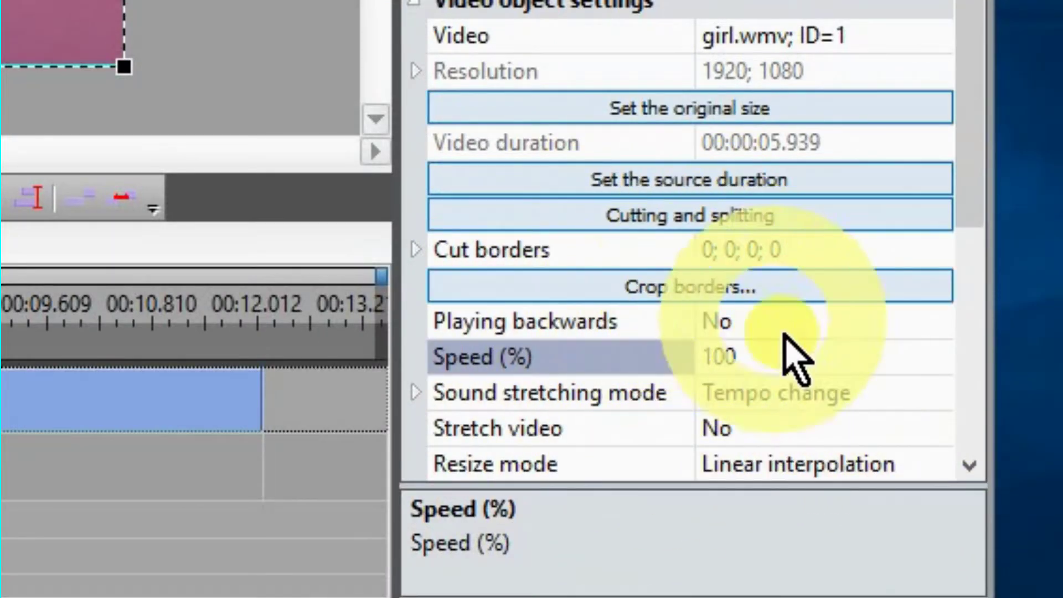
left_click(785, 355)
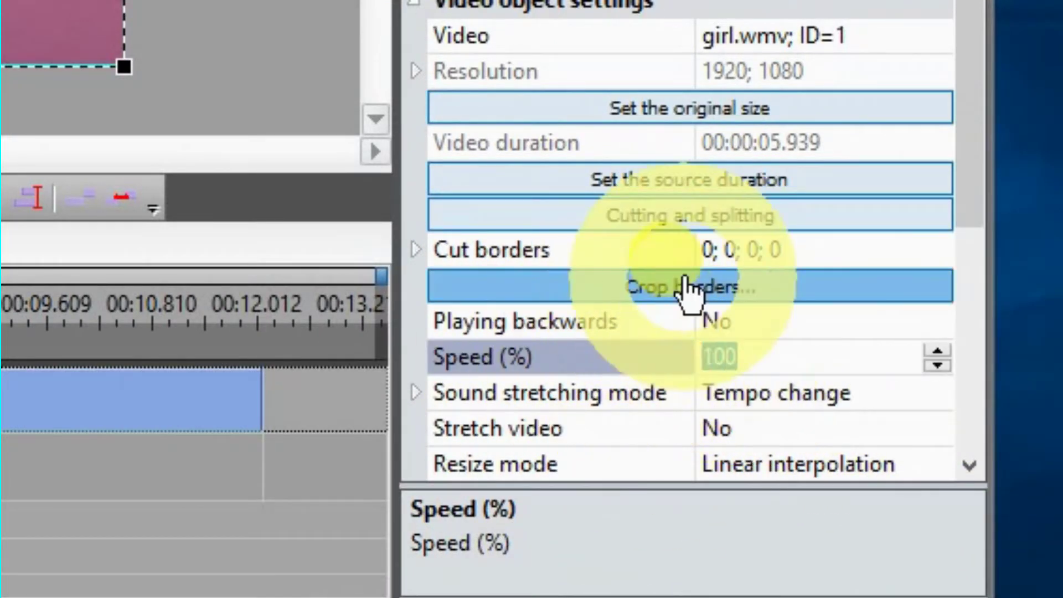
type("2")
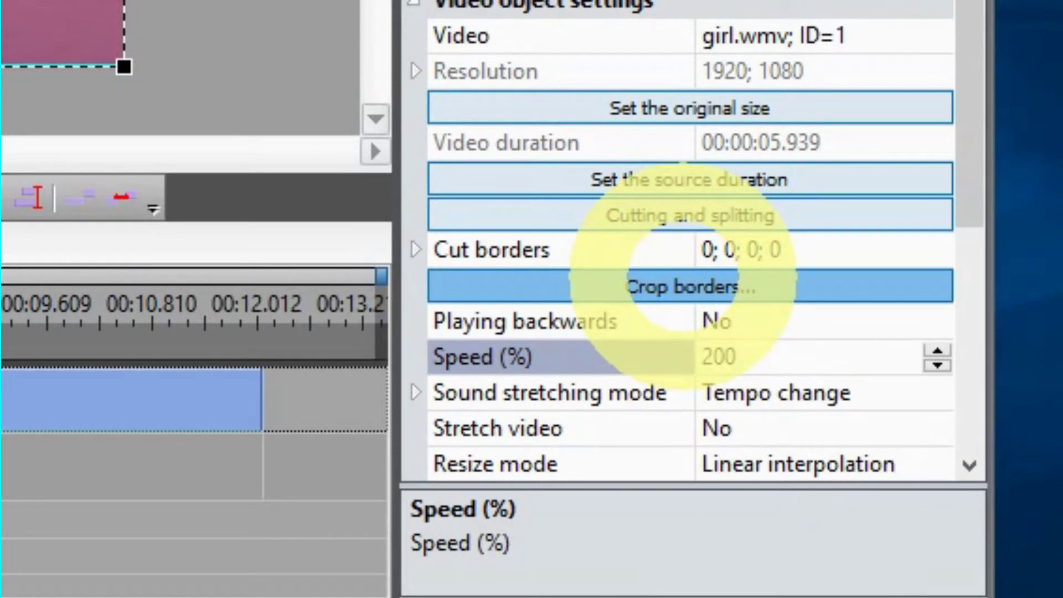
left_click(684, 276)
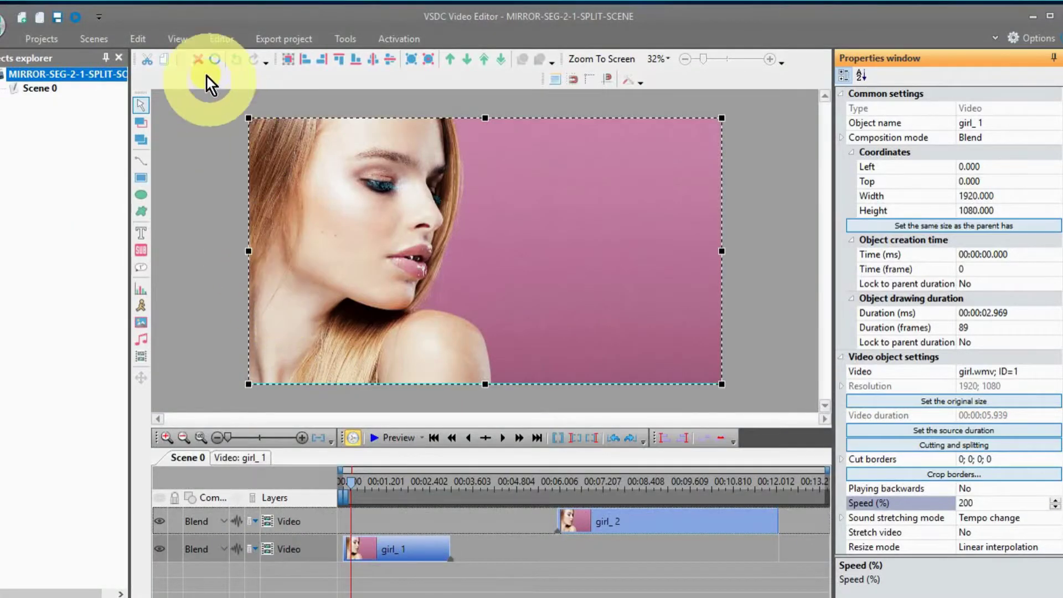
Apply a Mirror transform to girl_1 with default position settings and open Mirror 1
left_click(221, 41)
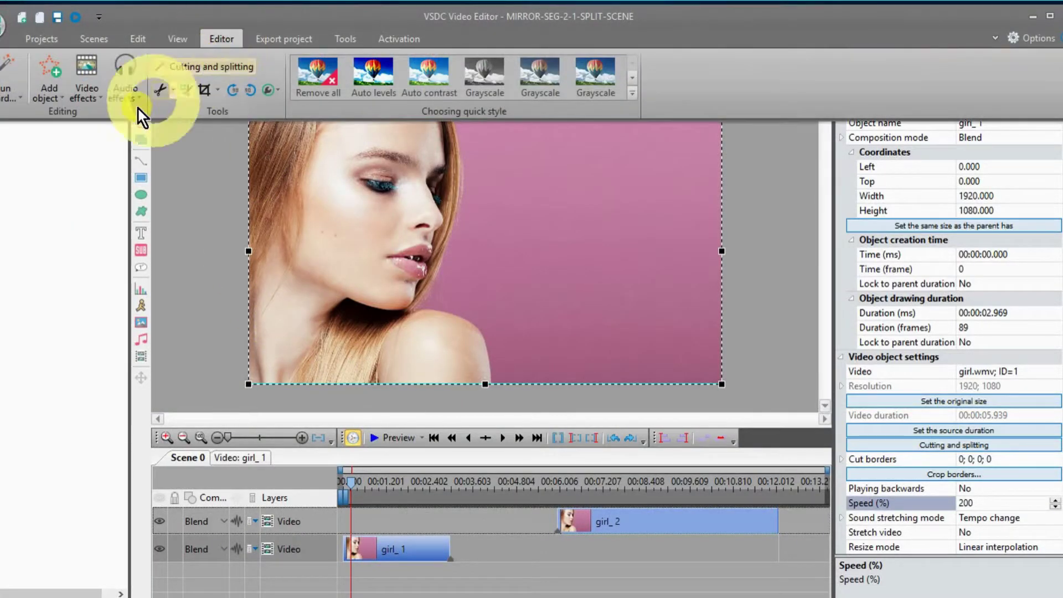
left_click(86, 93)
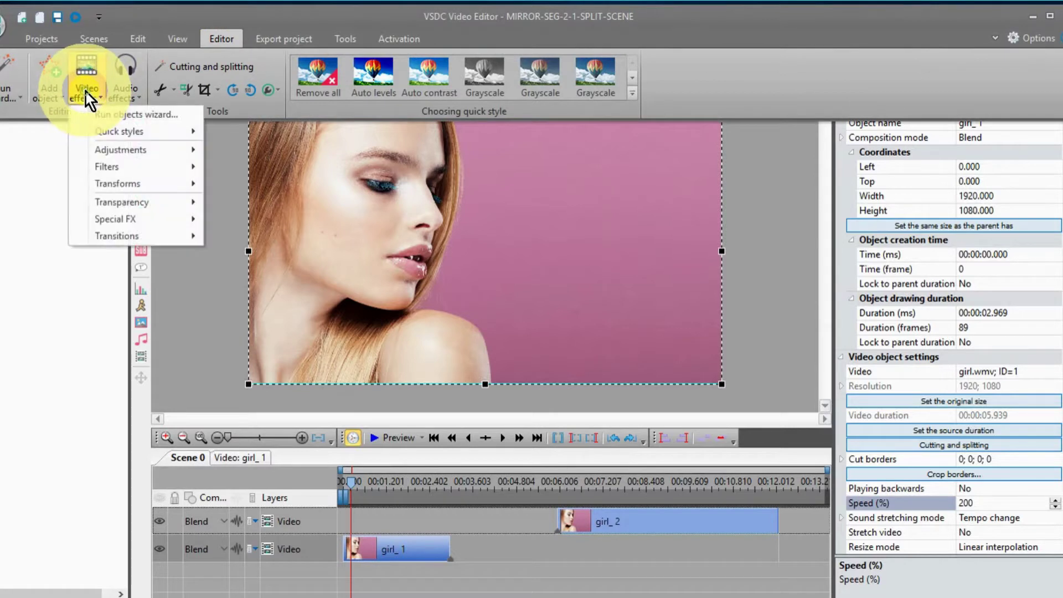
mouse_move(122, 183)
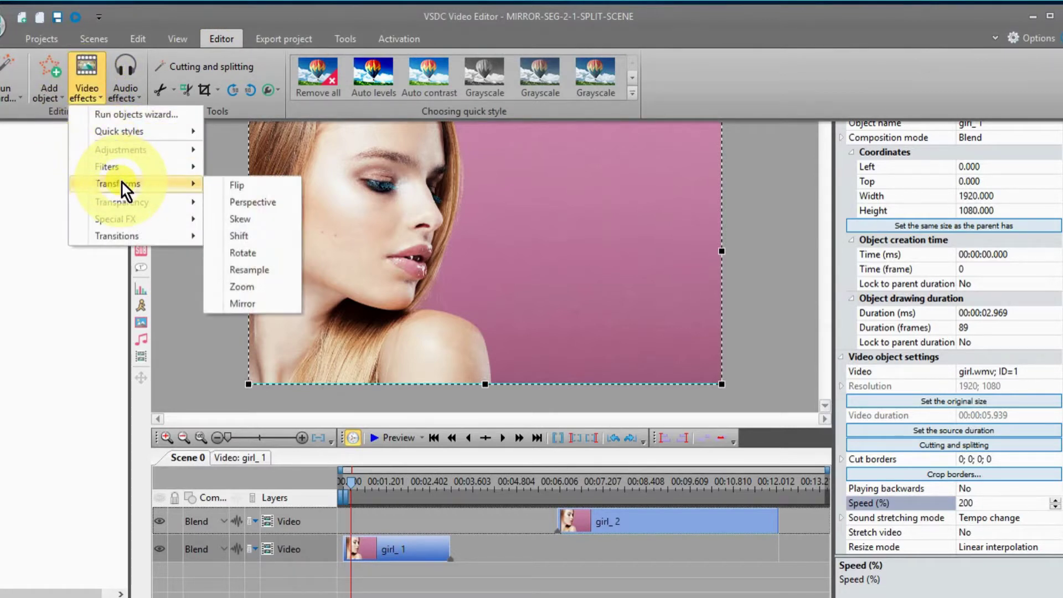
left_click(268, 305)
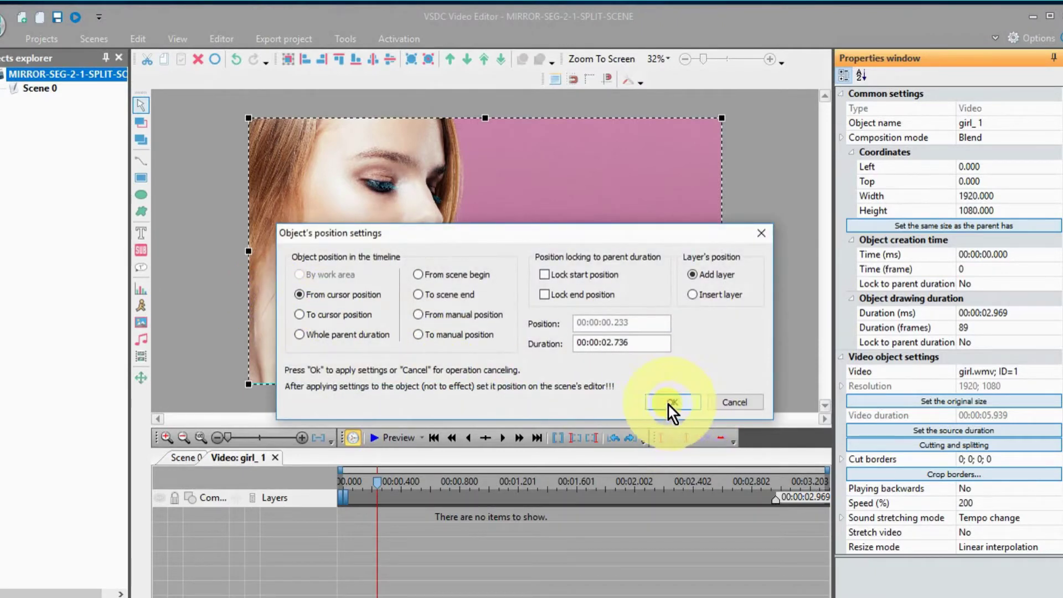
left_click(670, 402)
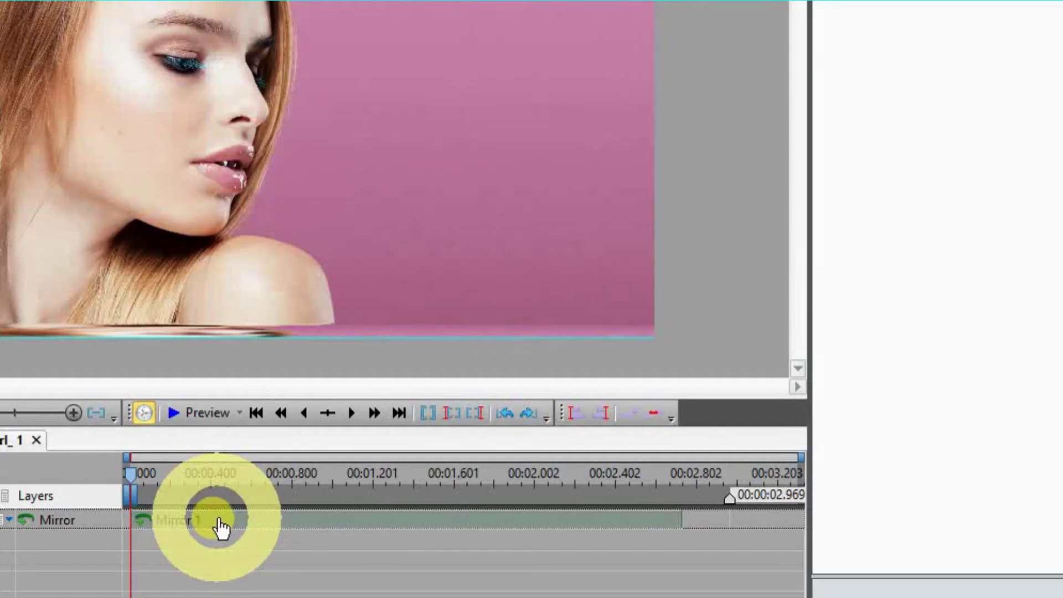
double_click(221, 526)
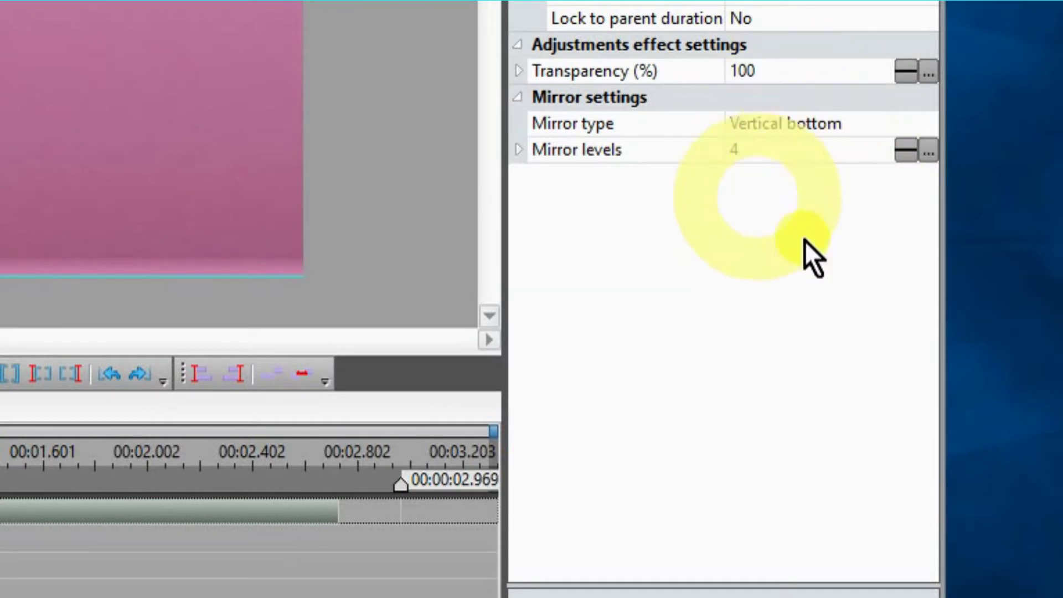
Change Mirror 1's mirror levels from 4 to 0; 21
left_click(905, 148)
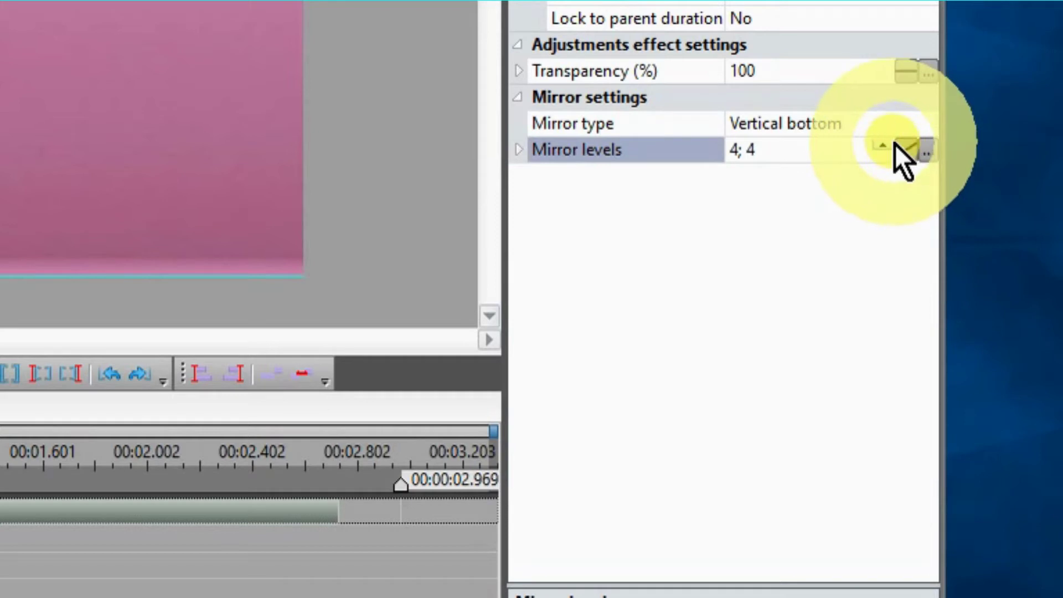
left_click(760, 137)
left_click_drag(766, 148, 683, 142)
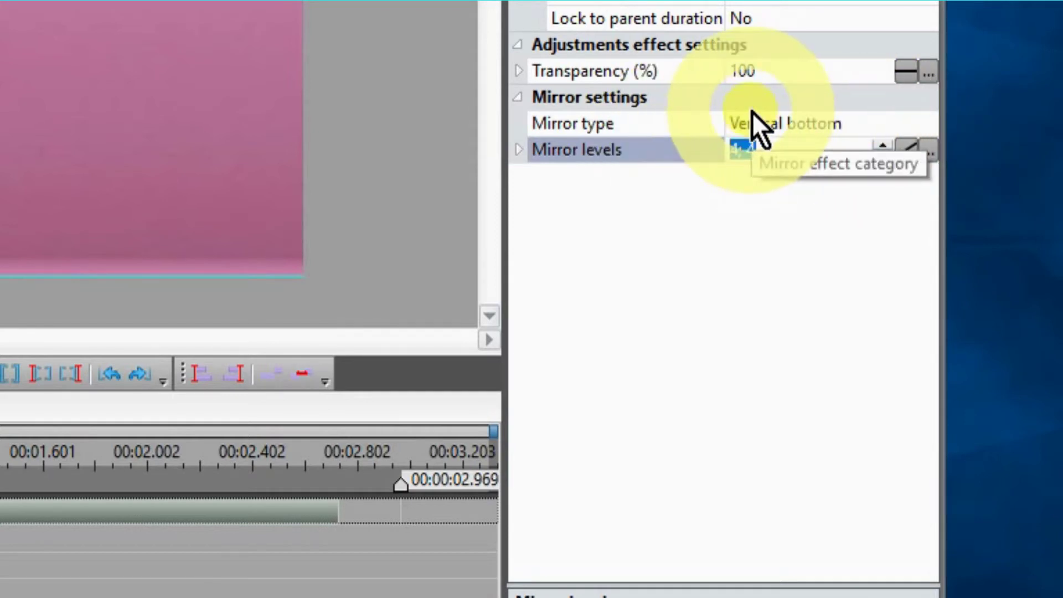
type("0;21")
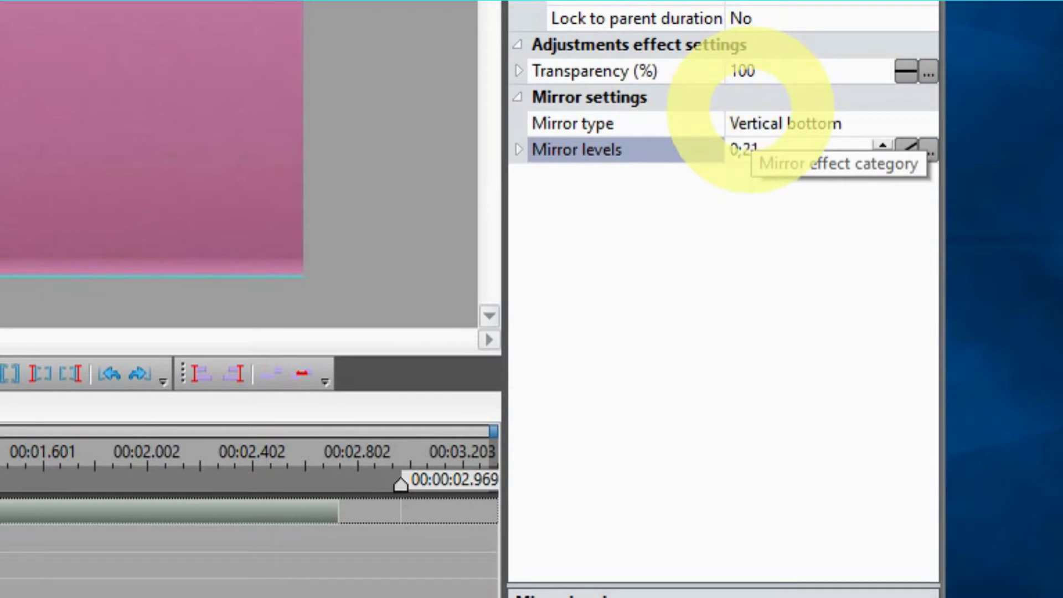
key("Return")
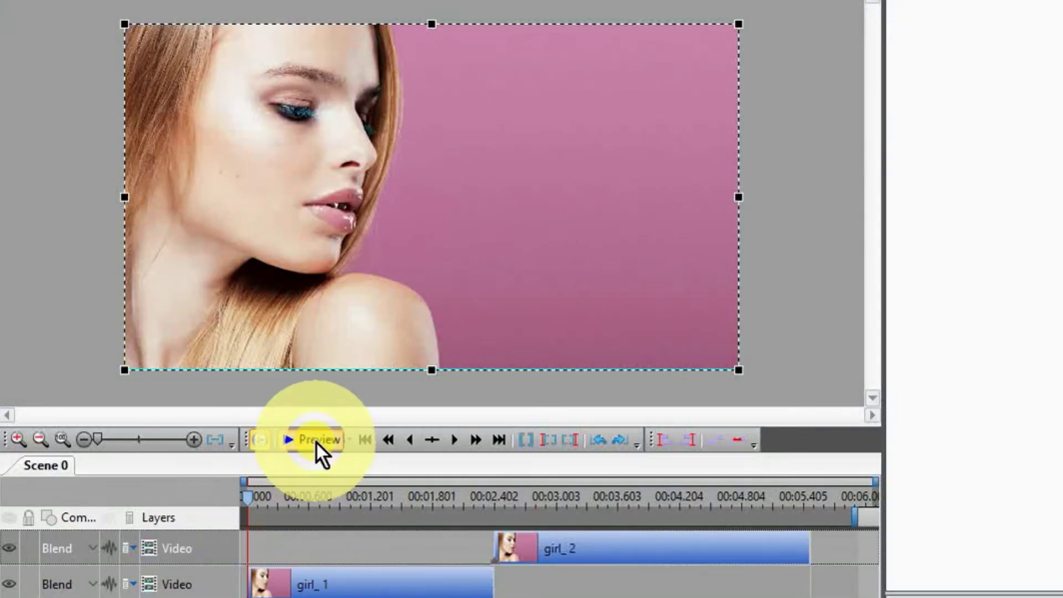
Preview the scene to check girl_1's mirrored reflection along the bottom
left_click(316, 440)
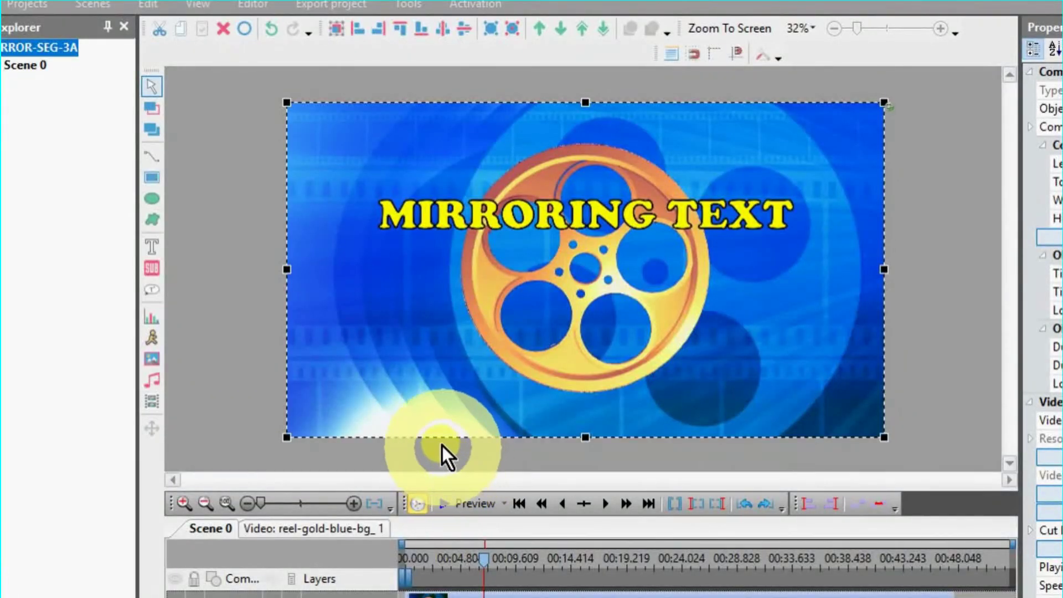
Add a Mirror transform effect to the reel-gold-blue-bg clip with default placement
left_click(243, 6)
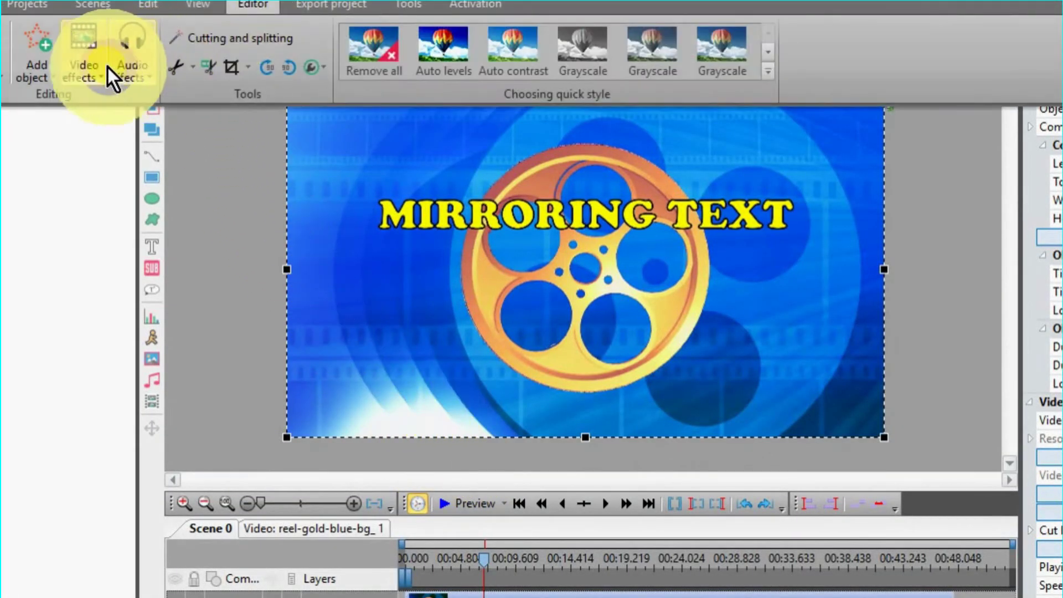
left_click(86, 55)
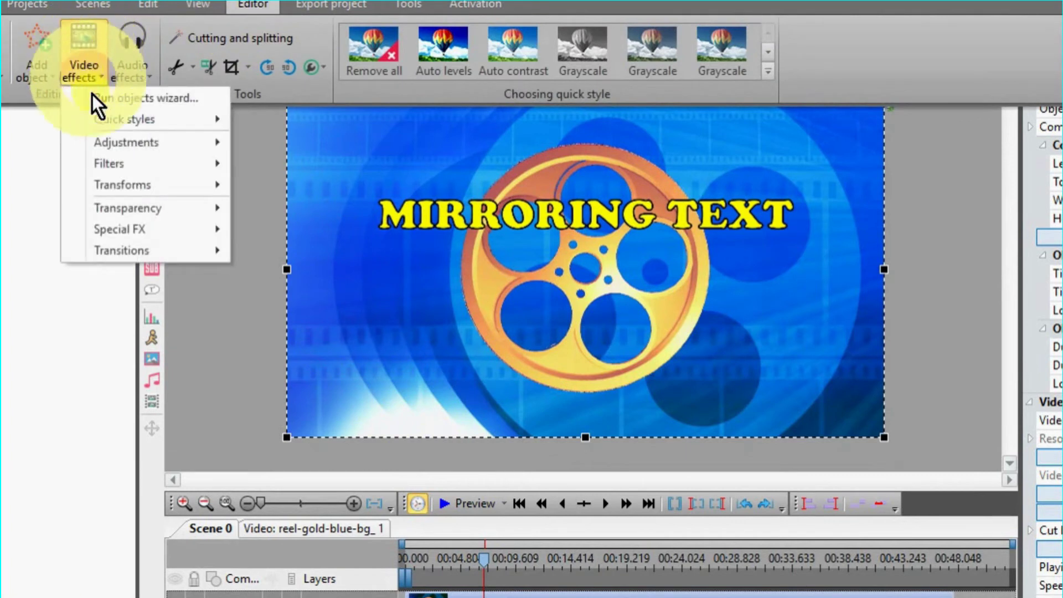
mouse_move(137, 188)
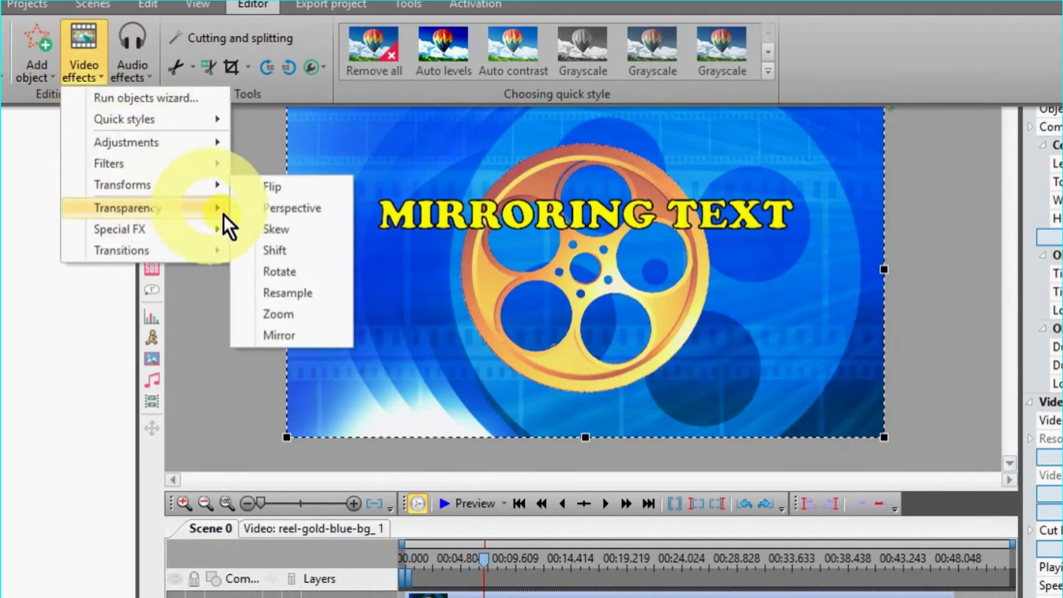
left_click(307, 337)
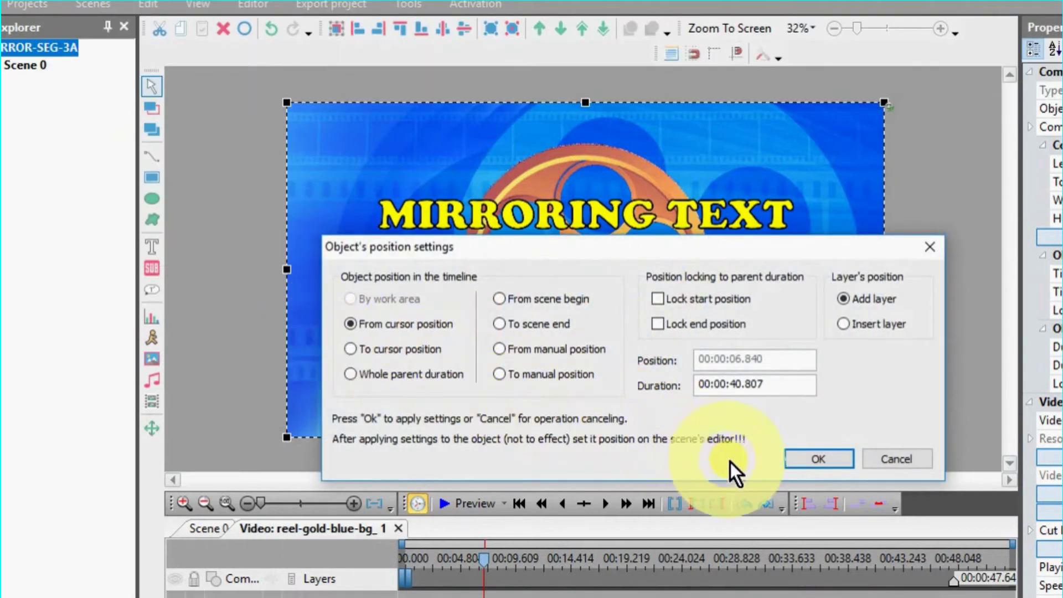
left_click(819, 461)
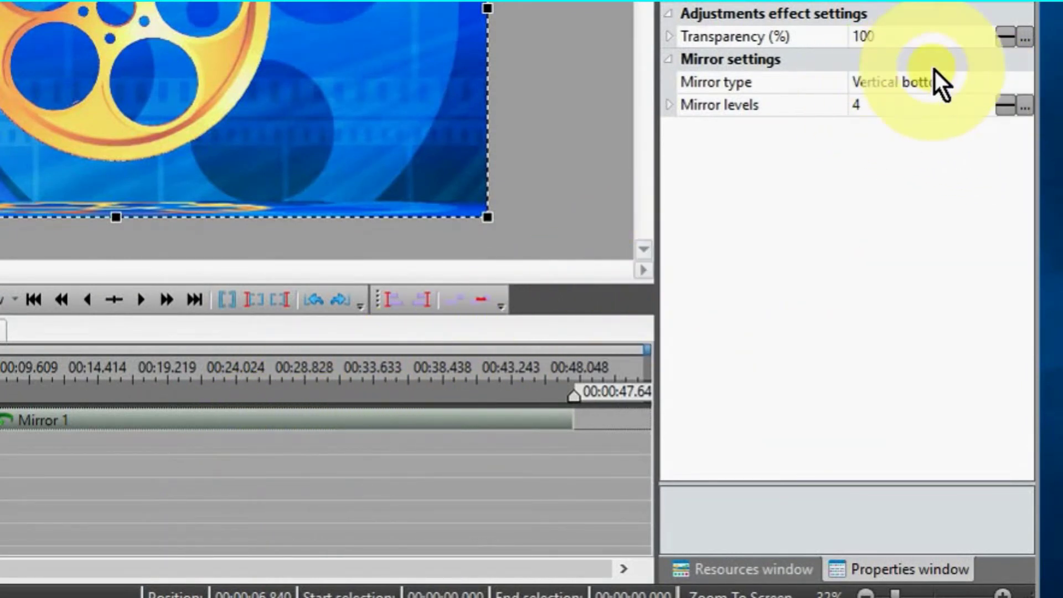
Replace the Mirror levels value 4; 4 with 0;50
left_click(1004, 103)
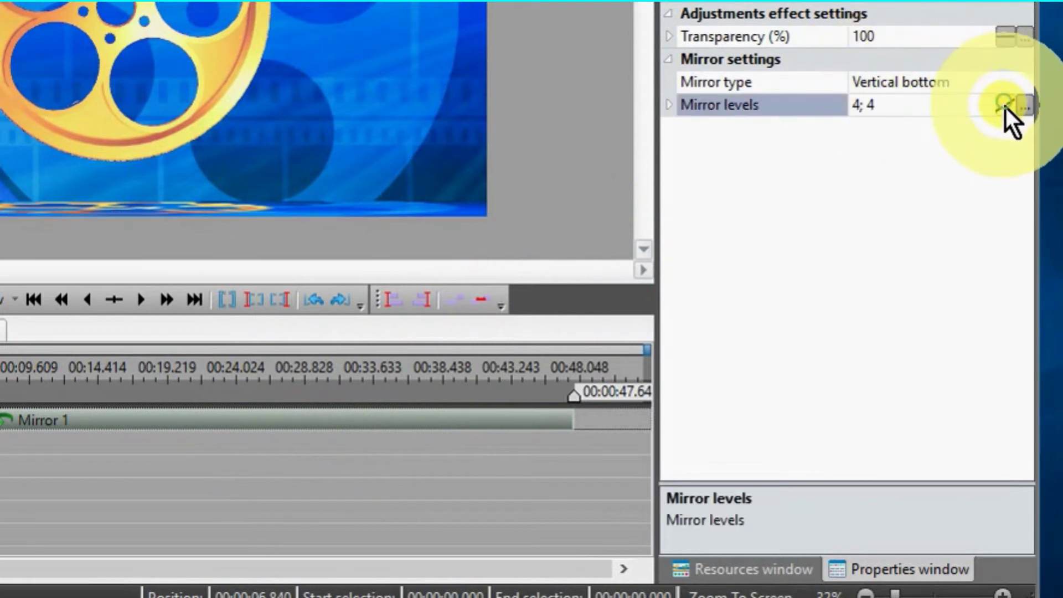
left_click_drag(895, 109, 808, 120)
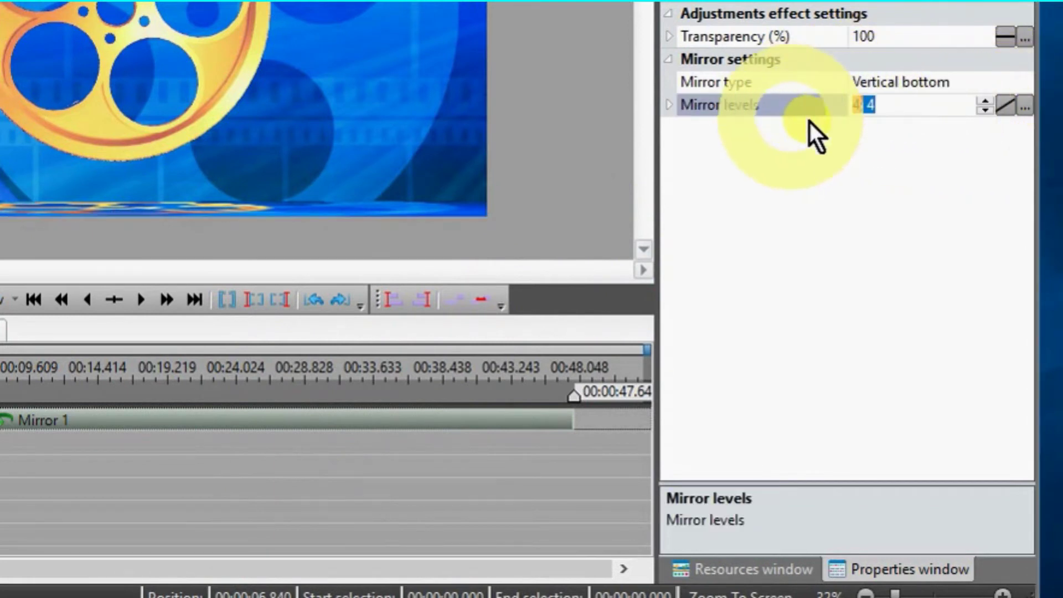
type("0;5")
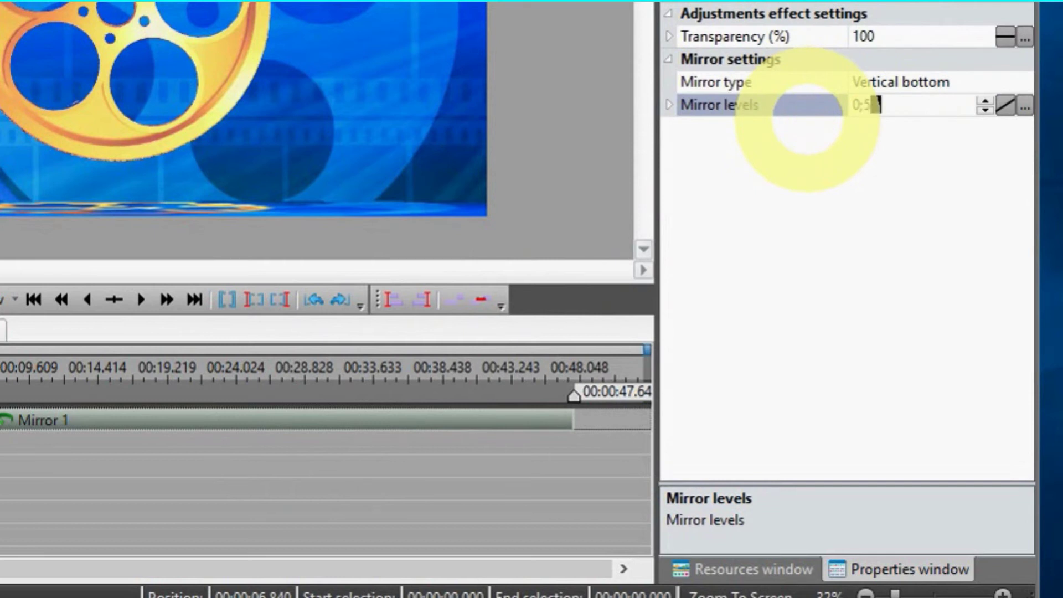
type("0")
key("Return")
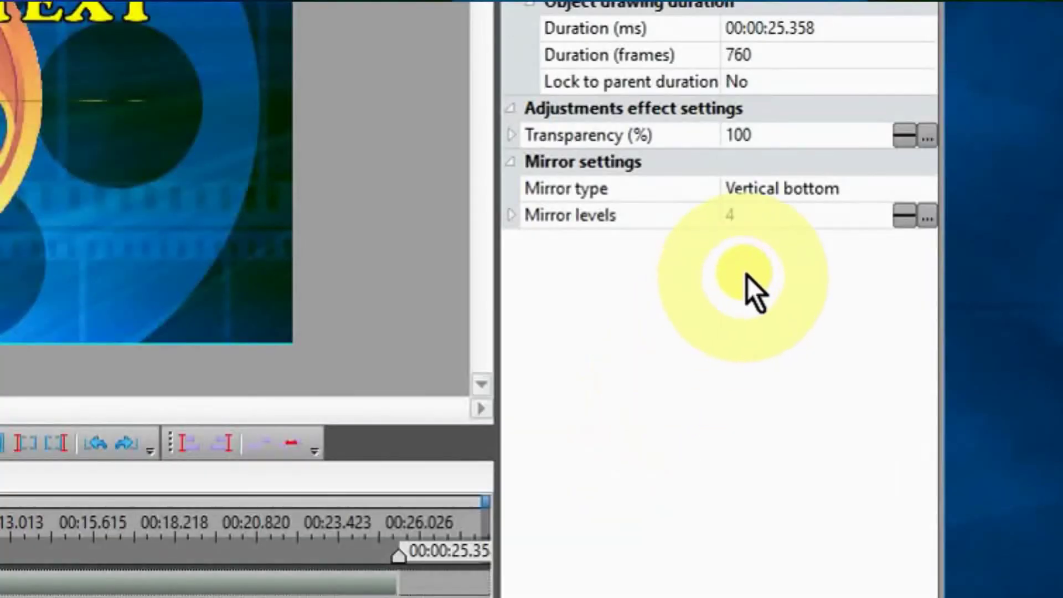
Type 50;50 over the second Mirror effect's 4; 4 levels value
left_click(900, 216)
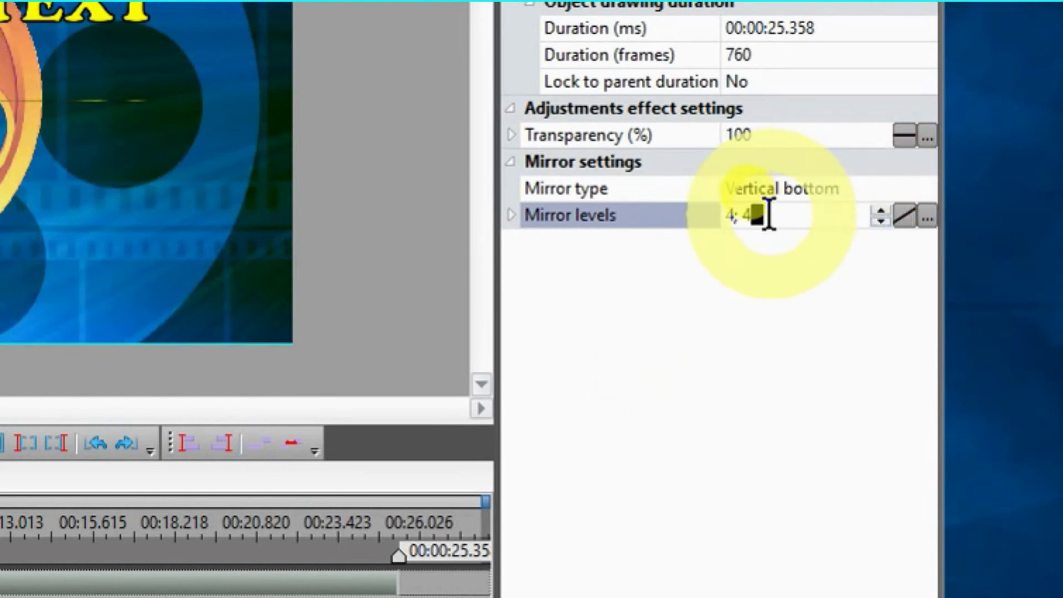
left_click_drag(772, 216, 673, 213)
type("5")
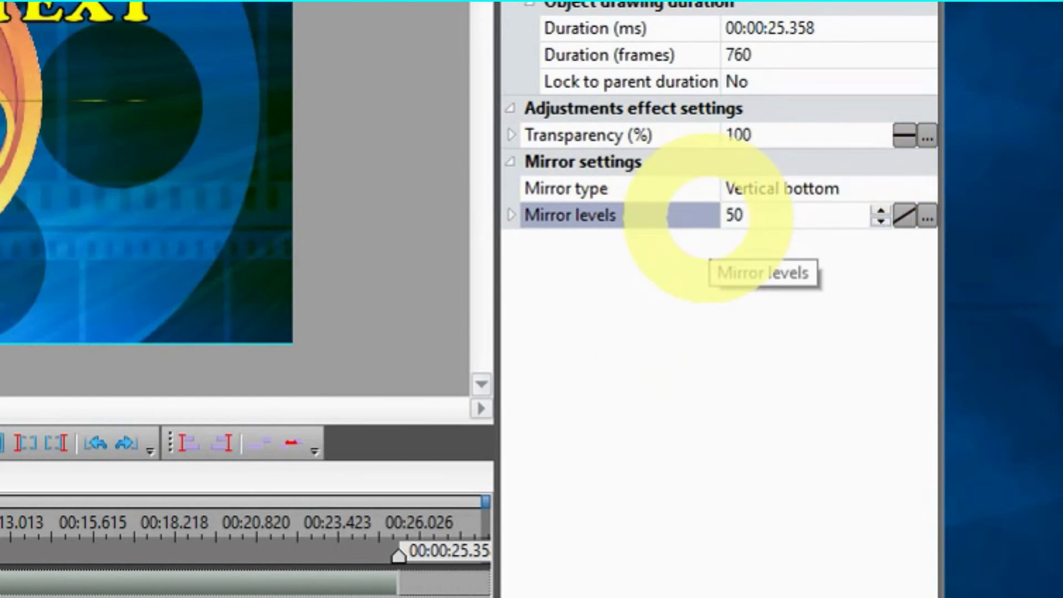
type("0;5")
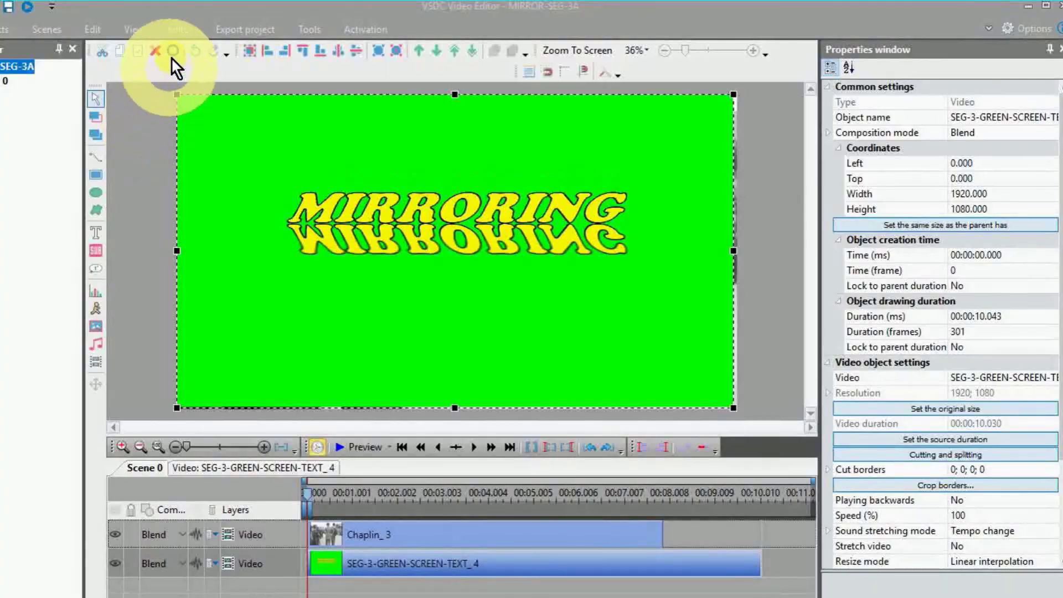
Add a Background remover to SEG-3-GREEN-SCREEN-TEXT_4 spanning the whole parent duration
left_click(179, 32)
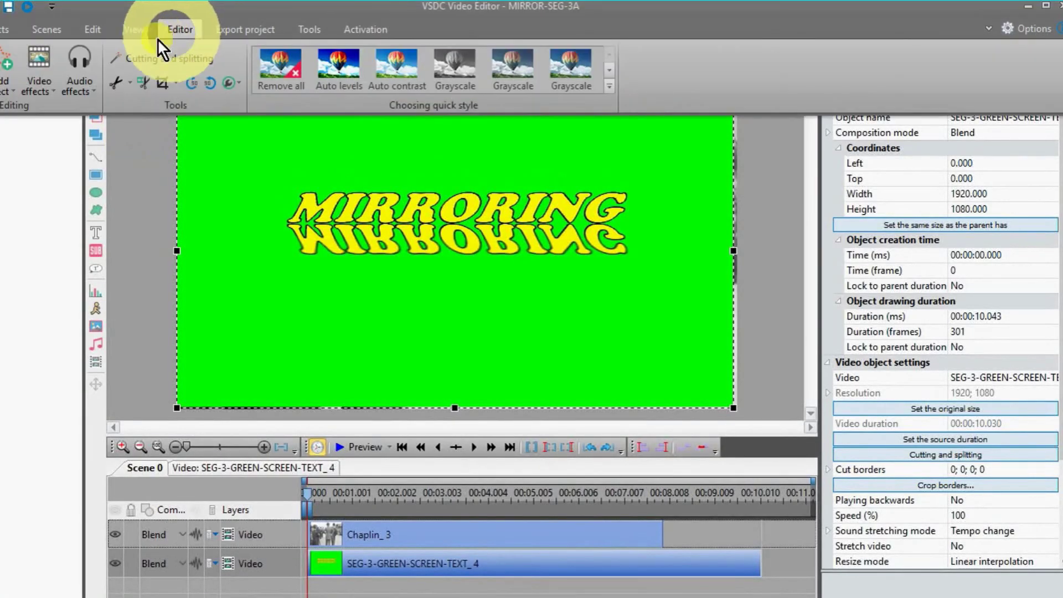
left_click(34, 82)
mouse_move(74, 194)
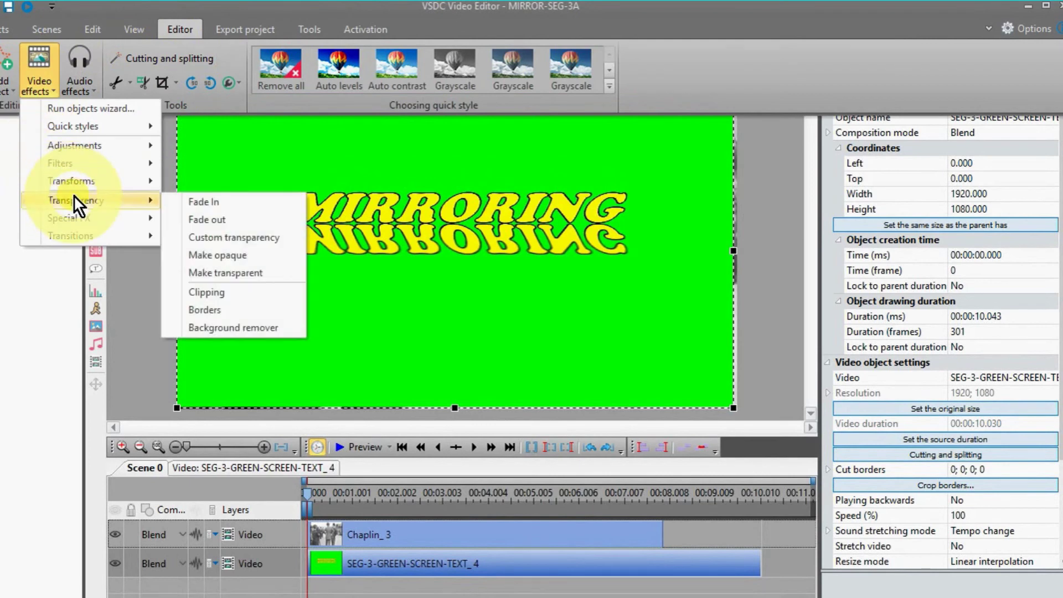
left_click(267, 331)
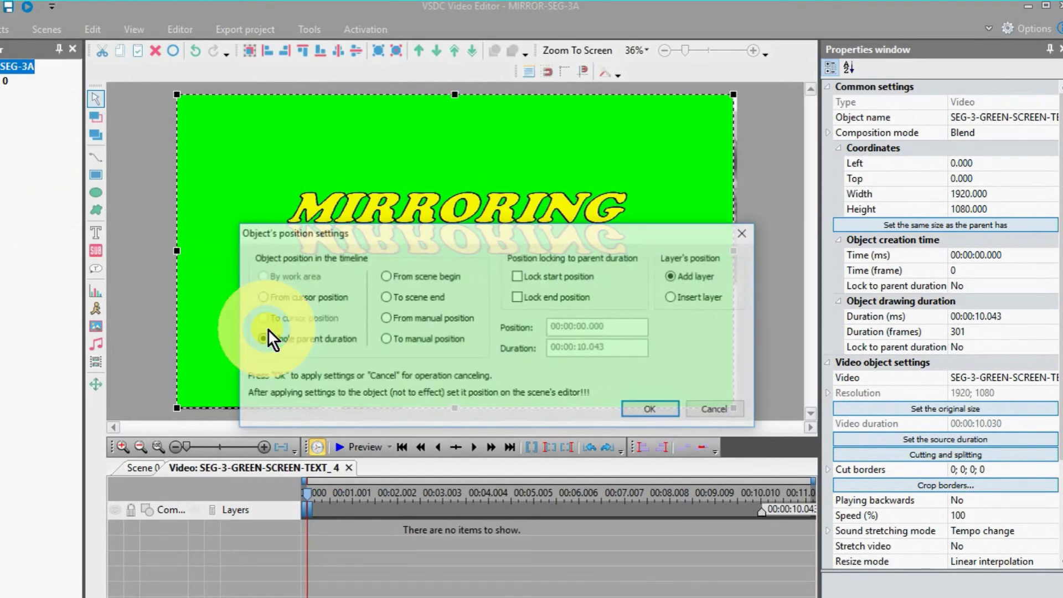
left_click(645, 390)
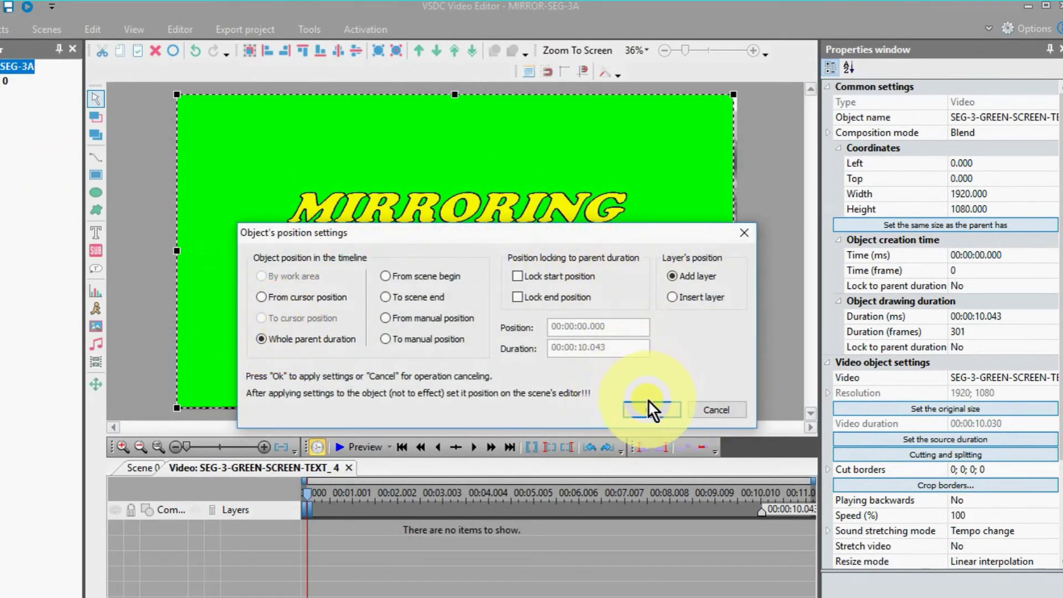
left_click(647, 404)
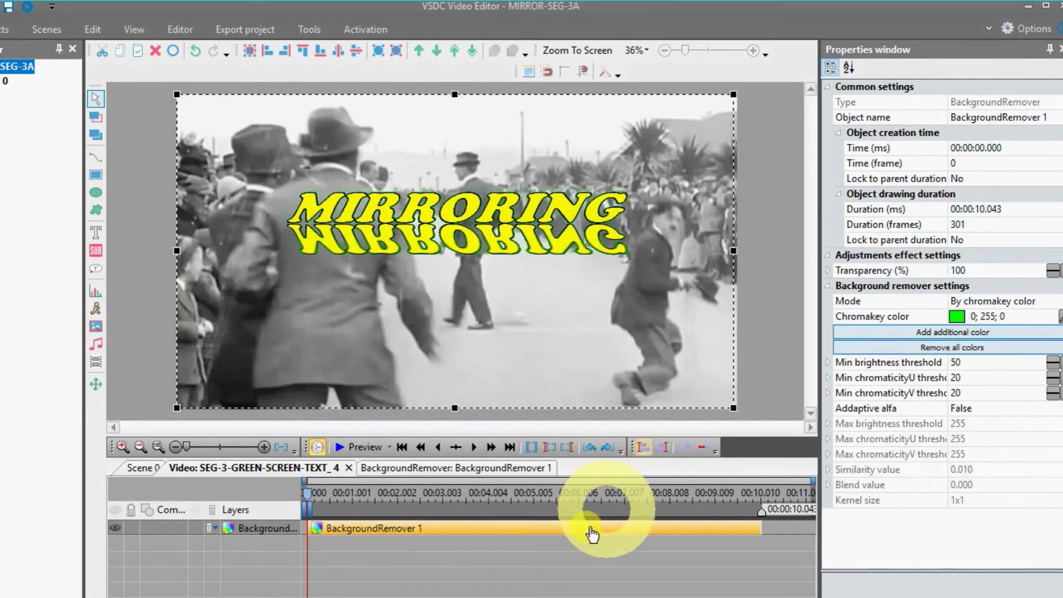
Preview the mirrored MIRRORING text keyed over the black-and-white Chaplin footage
left_click(348, 446)
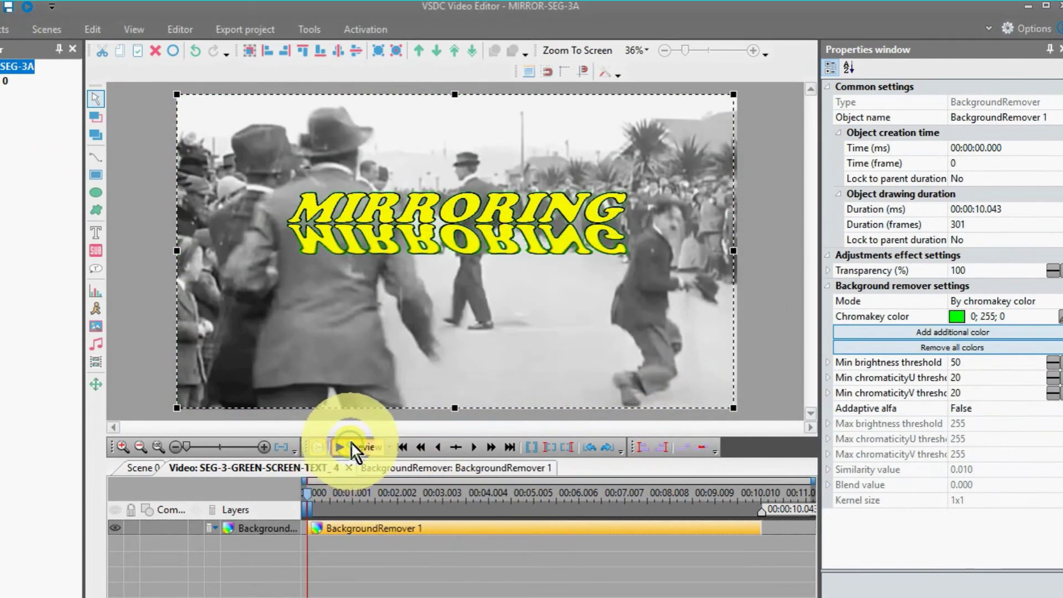